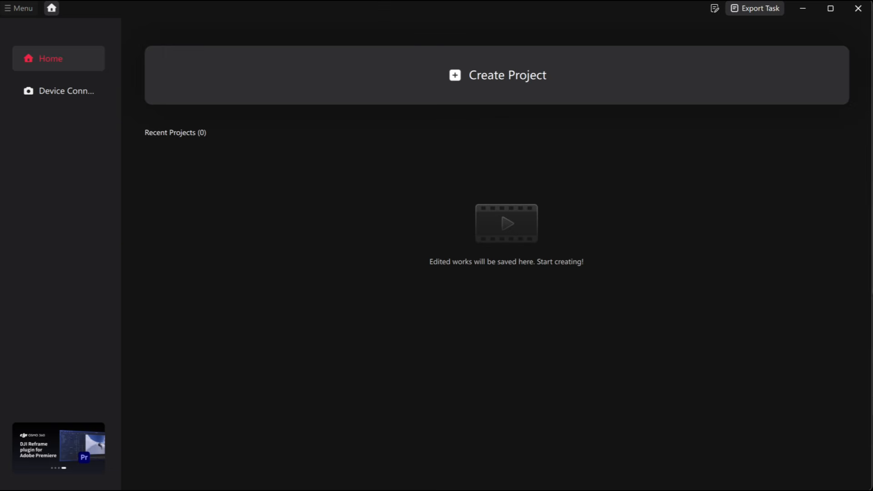
left_click(455, 75)
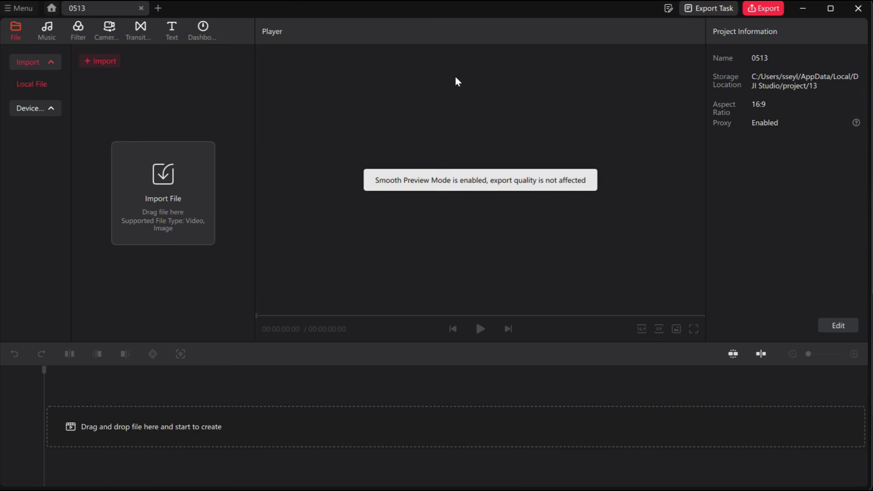
left_click(155, 195)
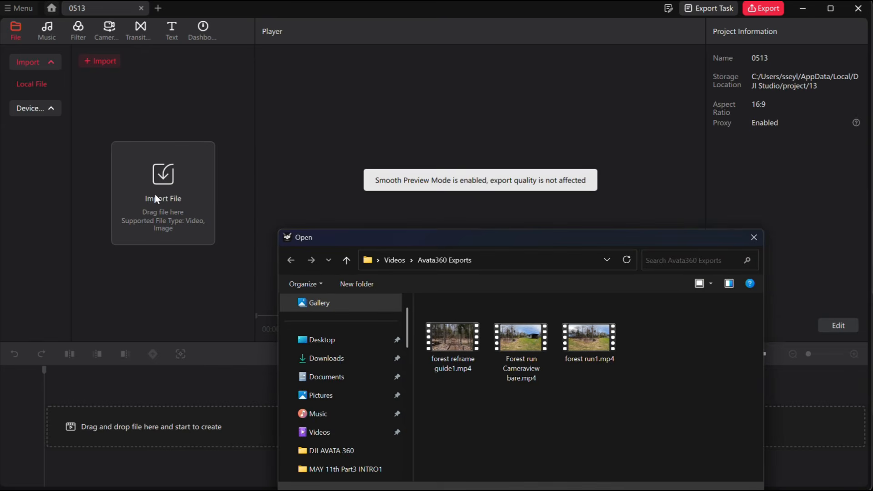
left_click(330, 438)
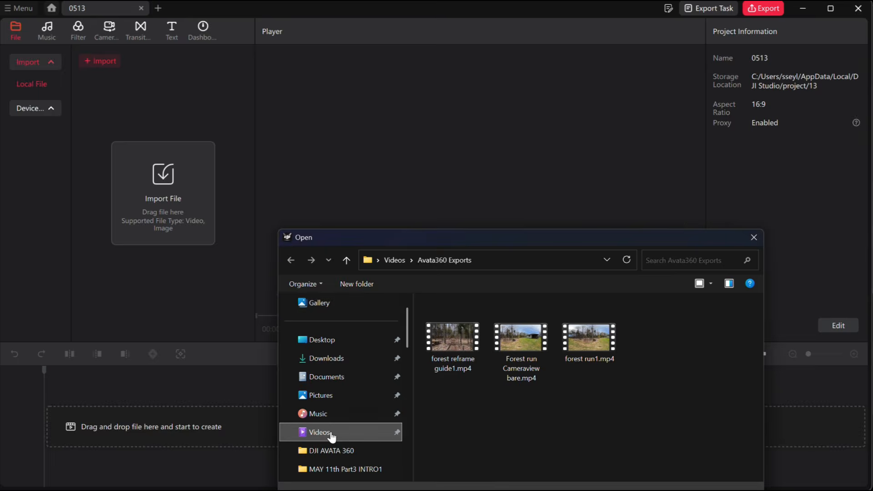
left_click_drag(622, 439, 446, 449)
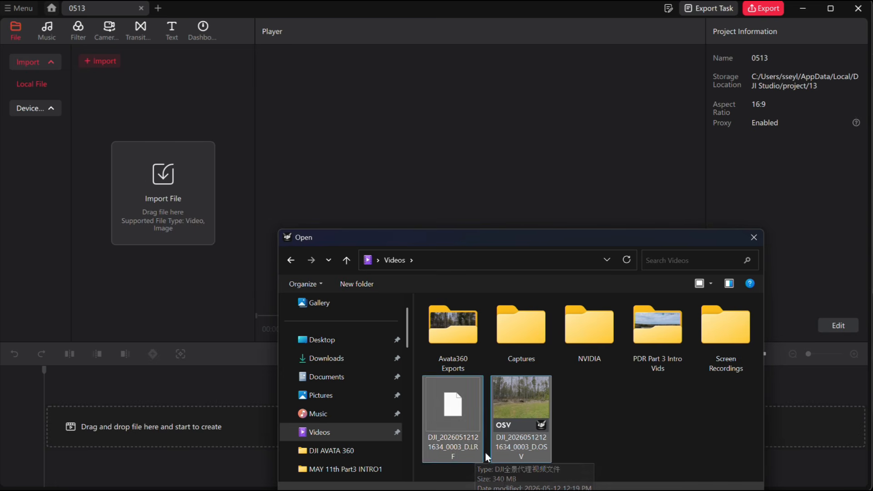
left_click_drag(463, 418, 173, 197)
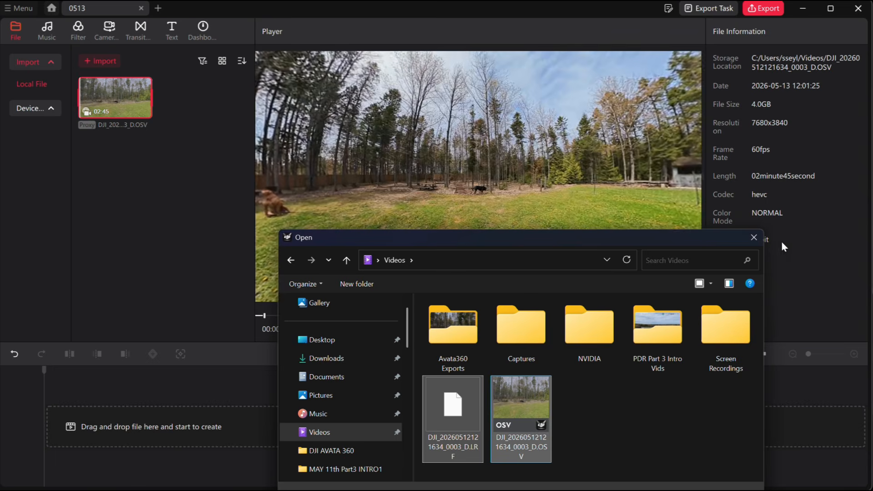
left_click(753, 238)
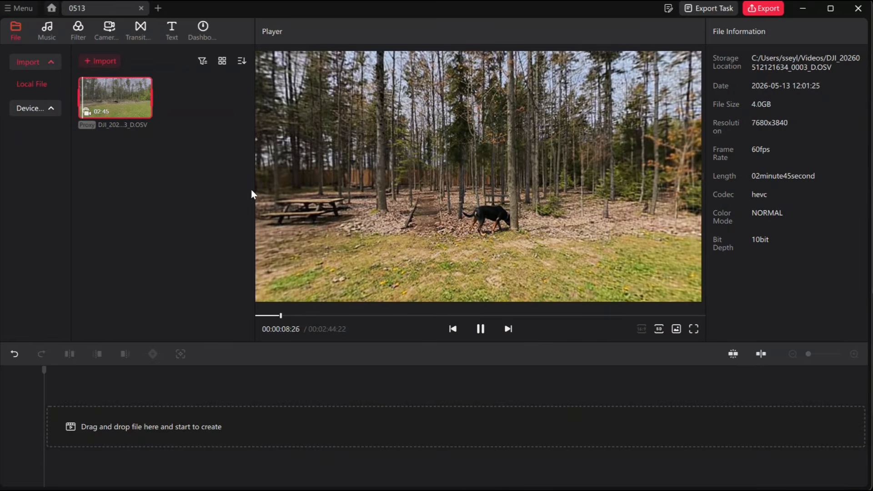
Pause the source preview, place the OSV clip at the start of the timeline, and set its correction angle to 0.0.
left_click(481, 331)
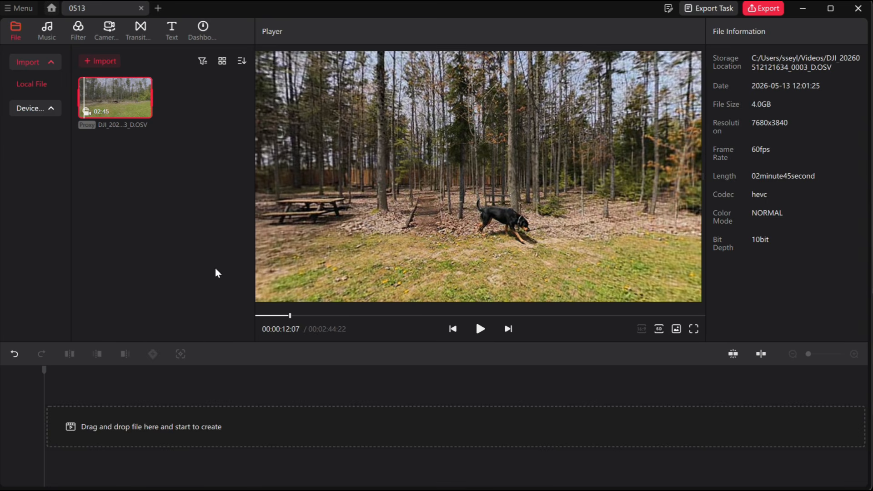
left_click_drag(117, 103, 73, 436)
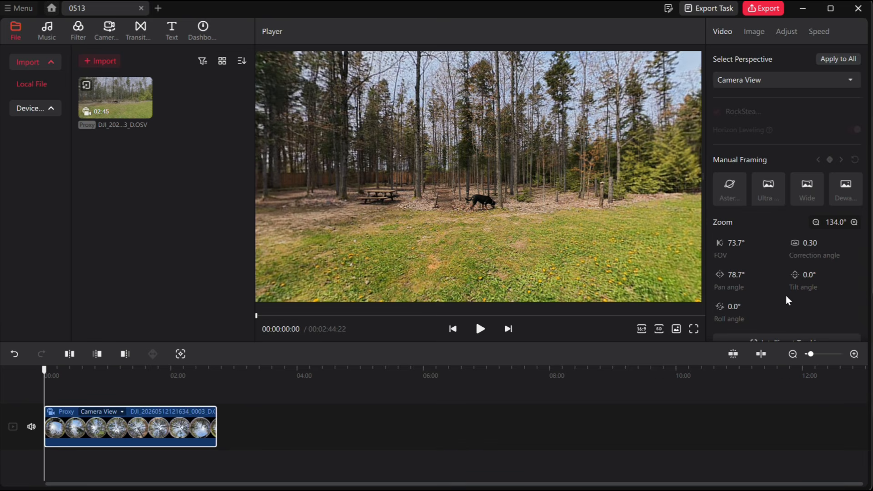
left_click_drag(811, 242, 777, 249)
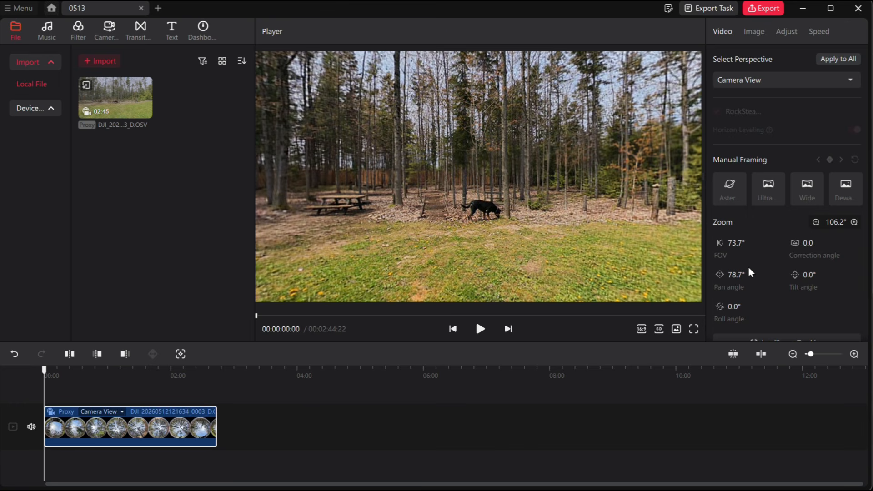
Examine the export settings for Panoramic Video, including the available resolutions, and cancel without exporting.
left_click(764, 9)
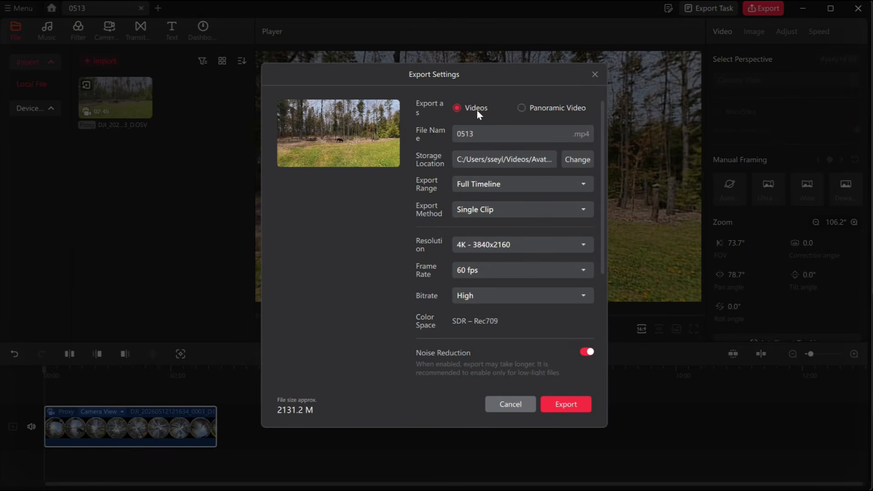
left_click(522, 108)
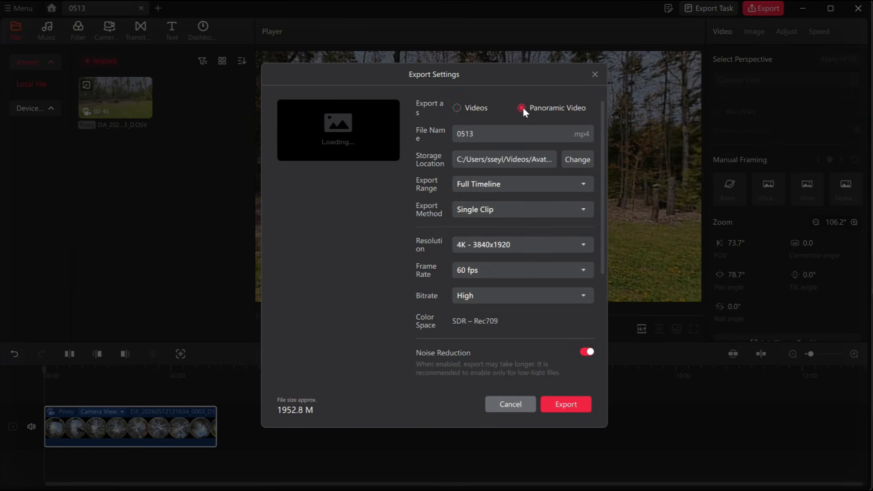
left_click(541, 244)
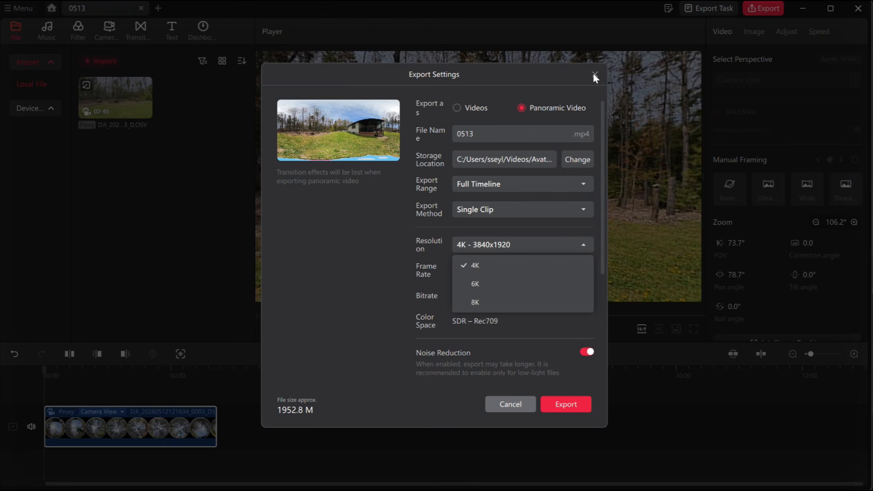
left_click(509, 407)
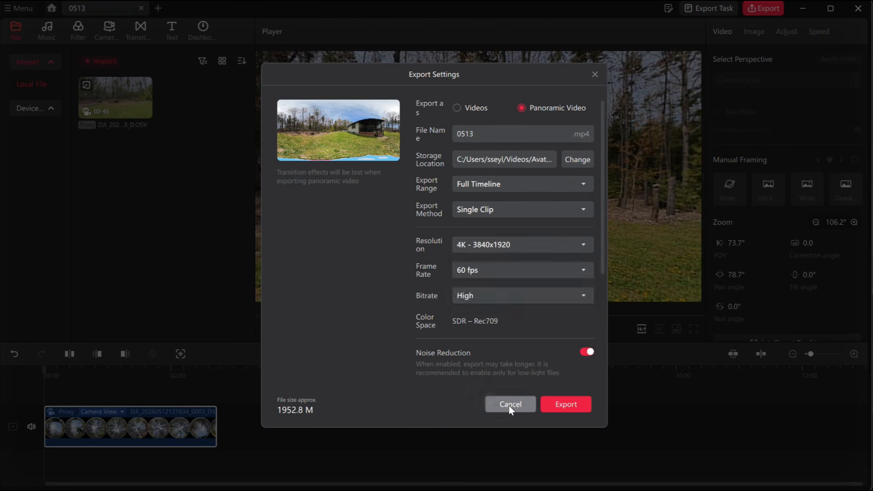
left_click(509, 406)
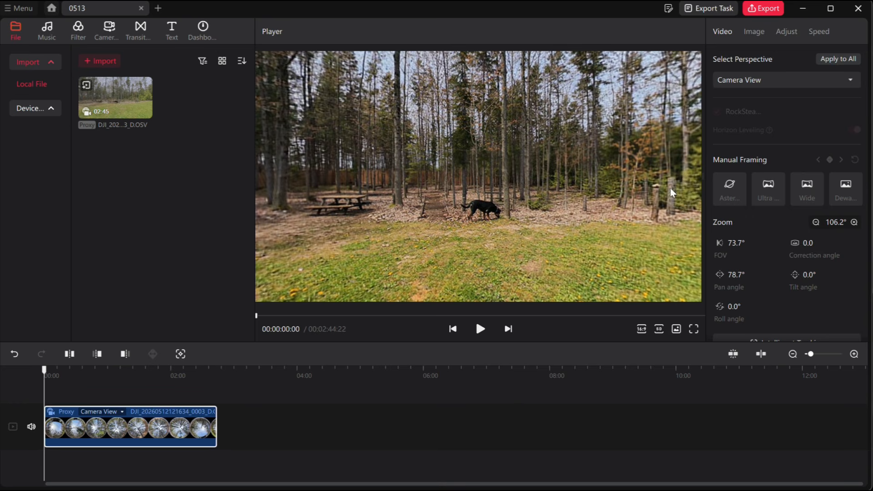
Switch the clip's perspective to Free View and set its correction angle to 0.0 and FOV to 68.1°.
left_click(770, 80)
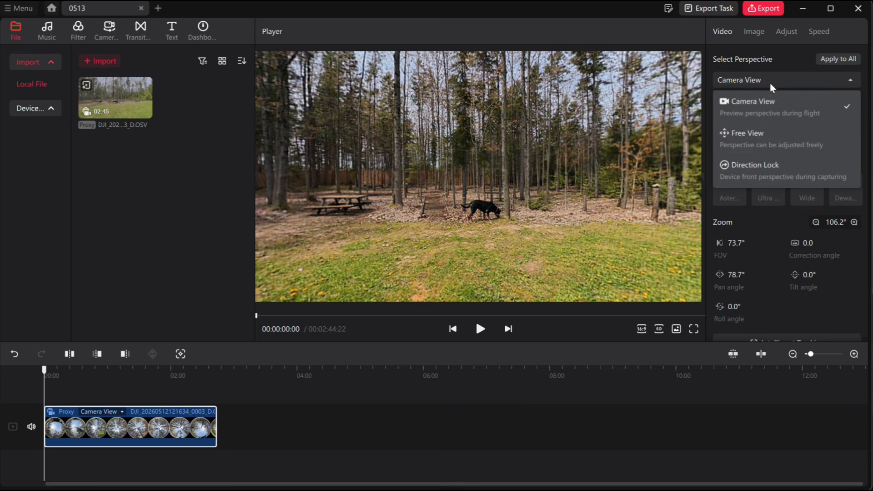
left_click(755, 137)
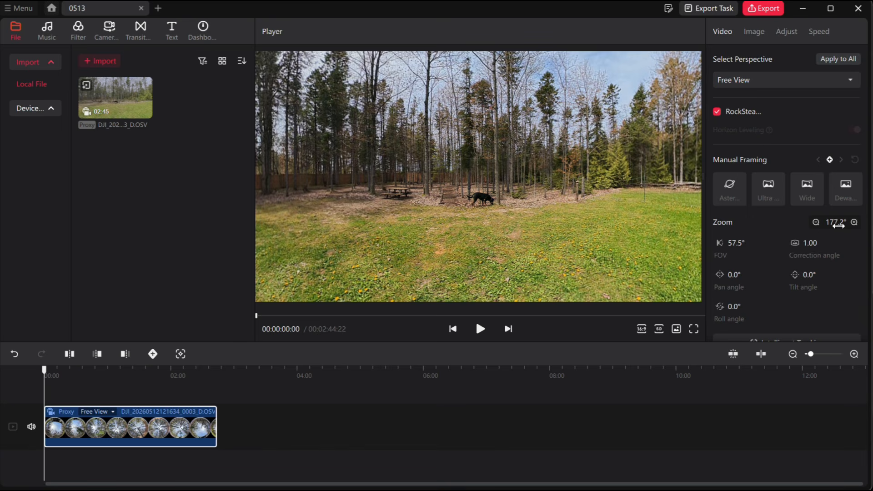
left_click_drag(812, 245, 708, 251)
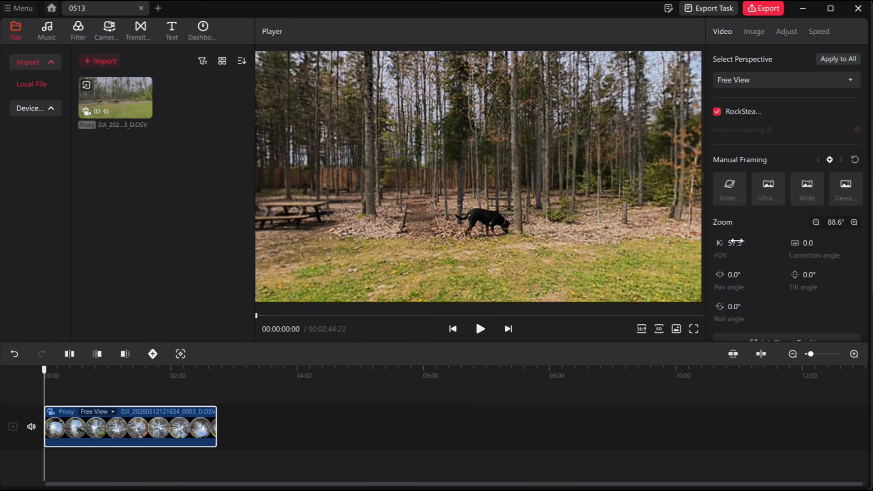
left_click_drag(743, 242, 744, 238)
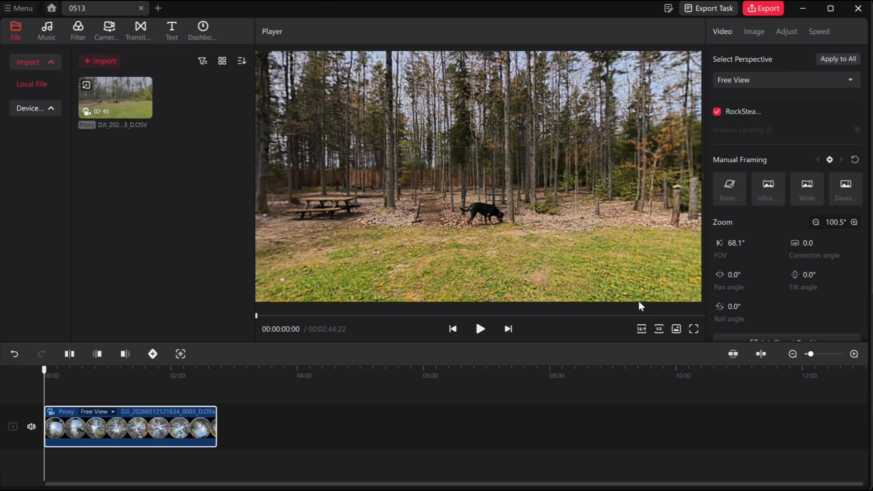
Examine the preview quality options and the screenshot settings, and close them without changes.
left_click(659, 334)
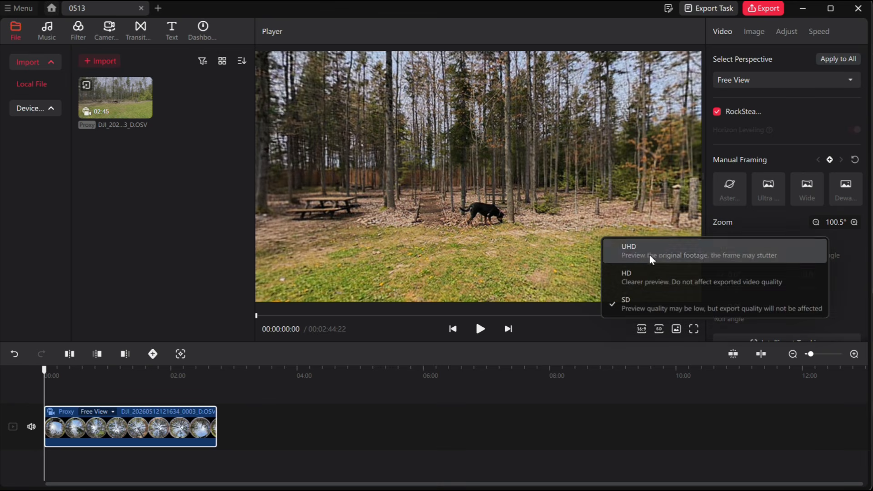
left_click(589, 331)
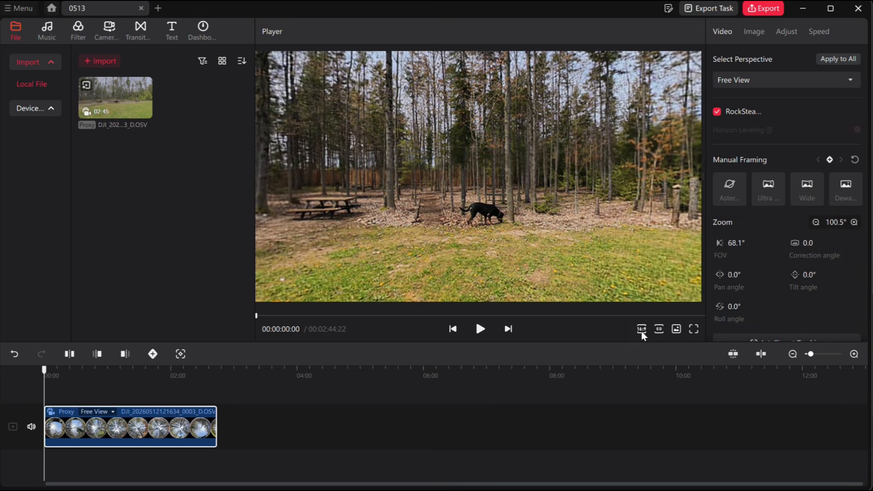
left_click(676, 330)
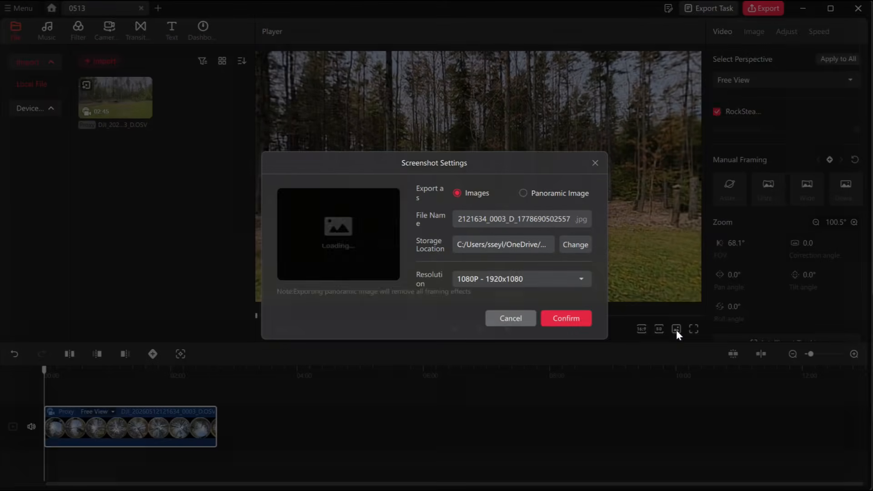
left_click(595, 164)
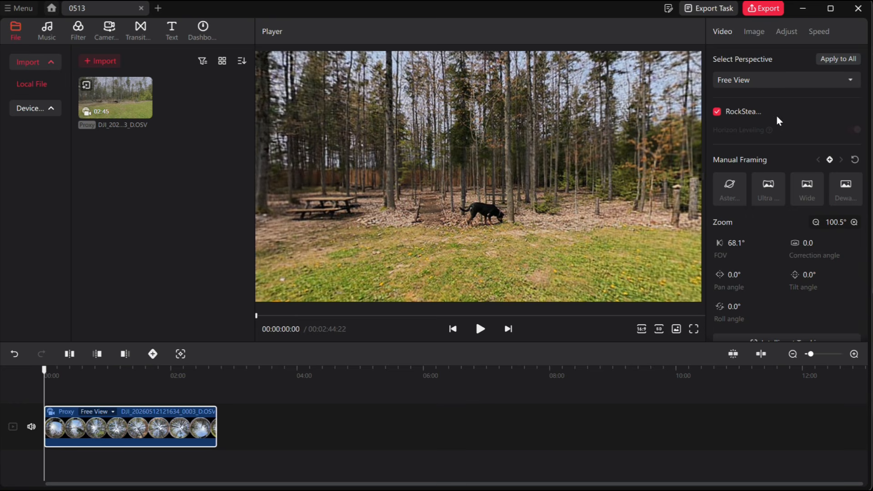
Trim away the beginning of the timeline clip up to 00:00:18:09.
left_click(69, 375)
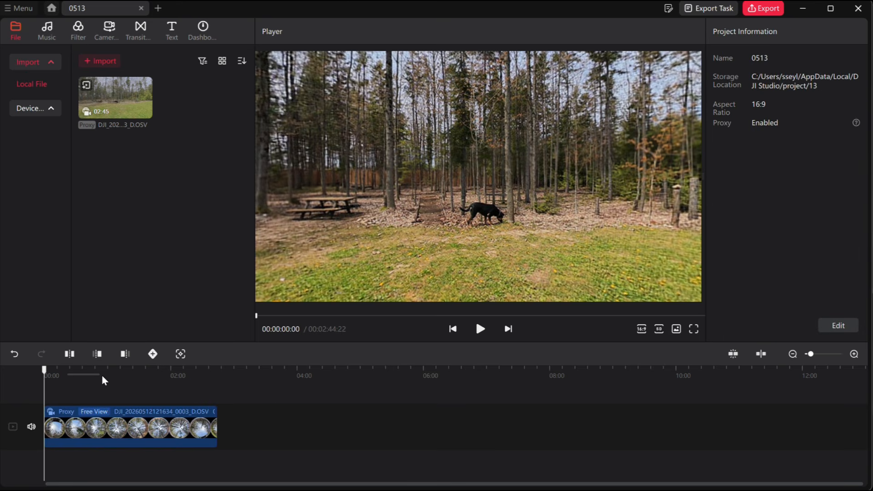
left_click_drag(45, 370, 28, 385)
left_click(100, 435)
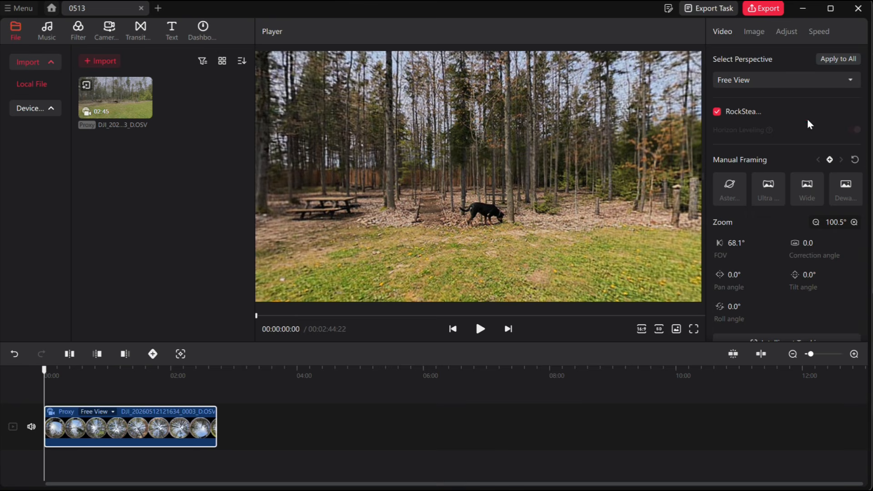
left_click(830, 159)
left_click_drag(44, 371, 60, 373)
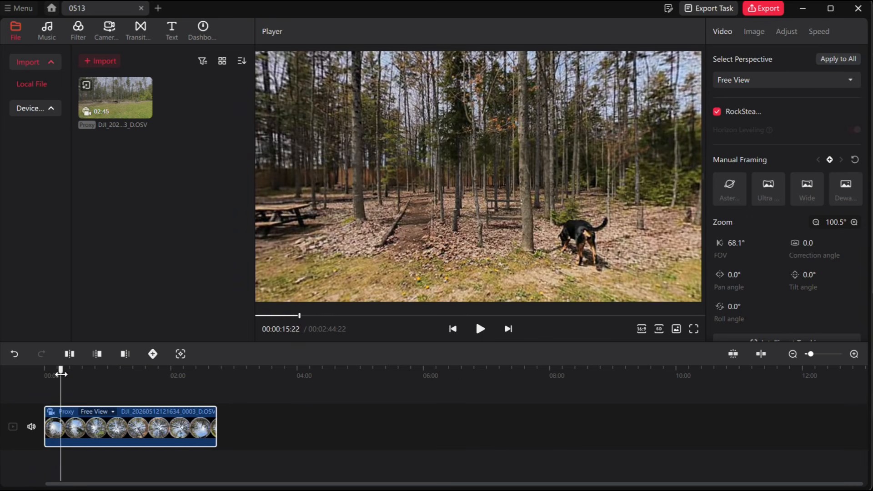
left_click_drag(61, 373, 63, 374)
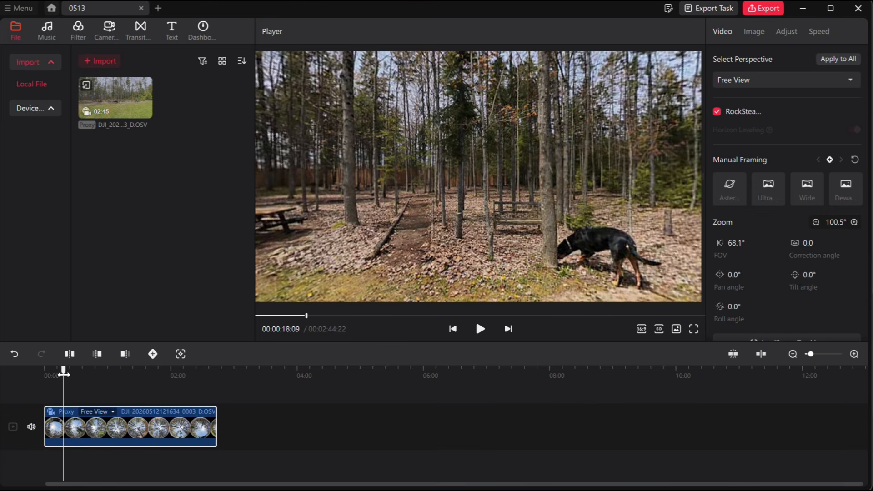
left_click(97, 355)
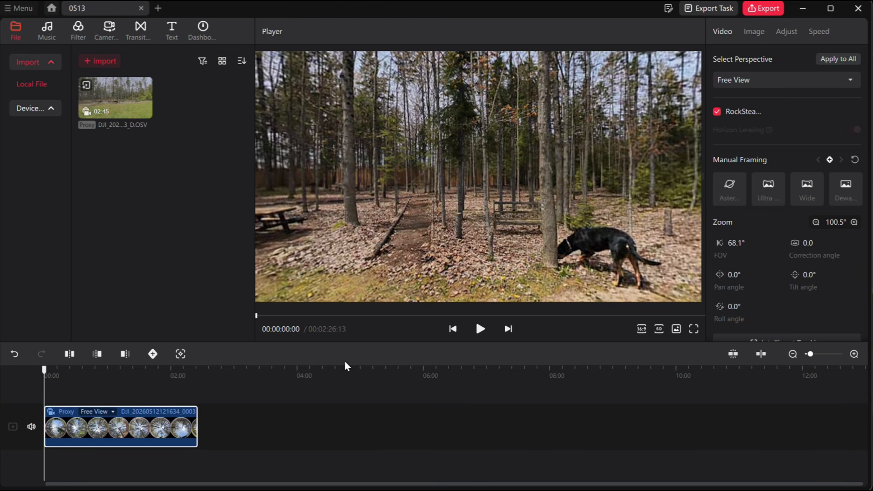
Add framing keyframes at the start of the trimmed clip and at 00:00:13:02.
left_click(830, 159)
left_click(481, 332)
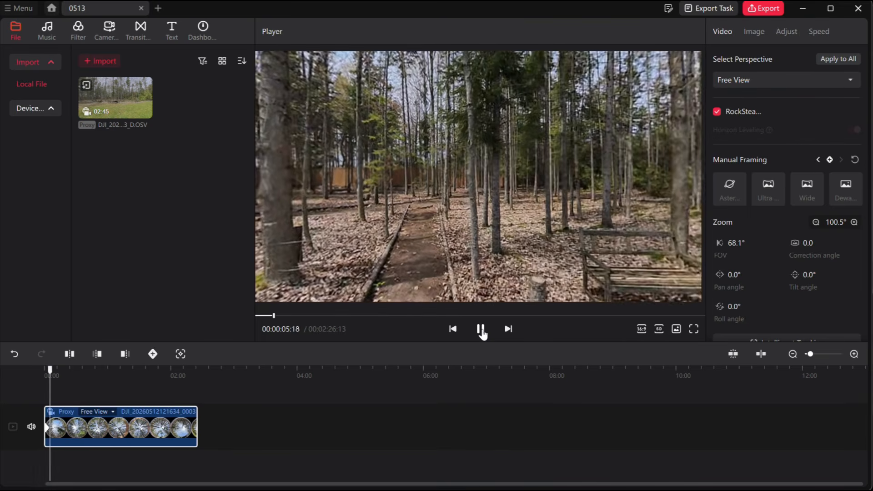
left_click(854, 355)
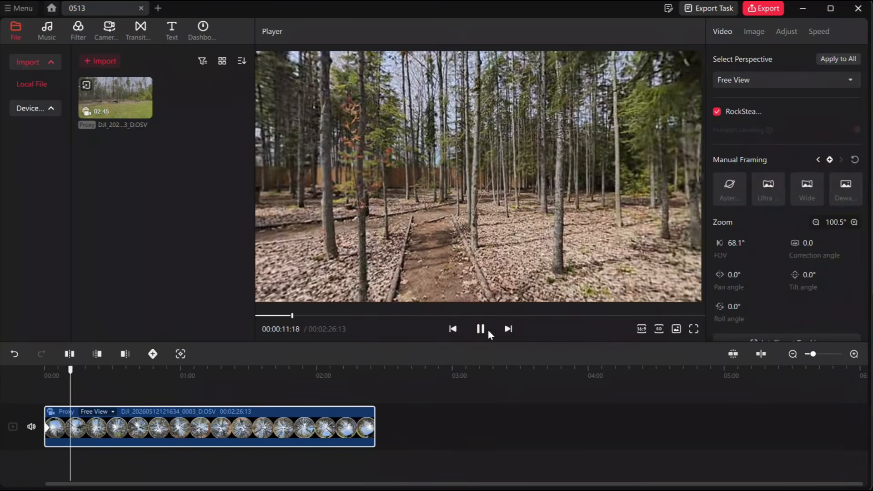
left_click(481, 330)
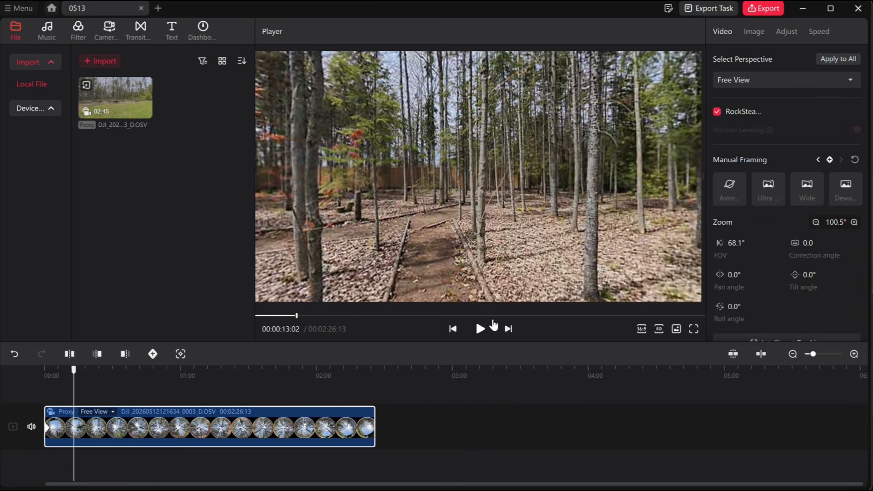
left_click(829, 160)
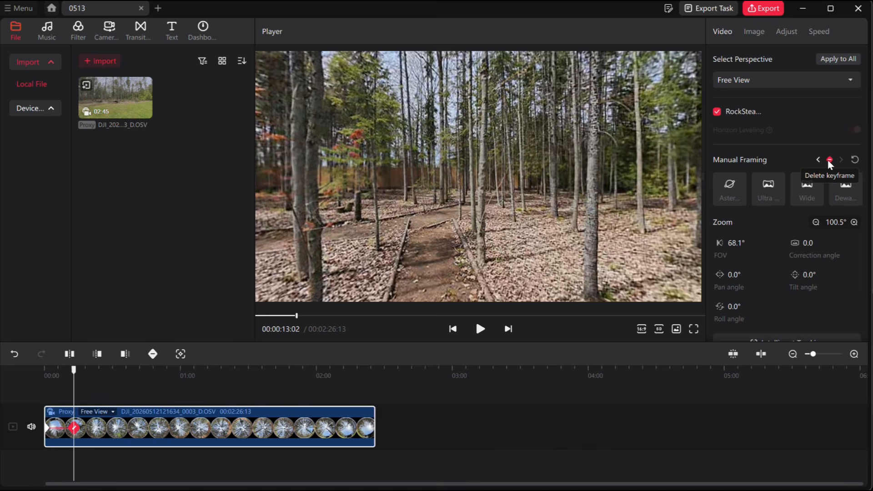
At 00:00:19:02, reframe the view to a pan angle of about 100.6° and tilt of about 1.9°, and add a keyframe.
left_click(481, 331)
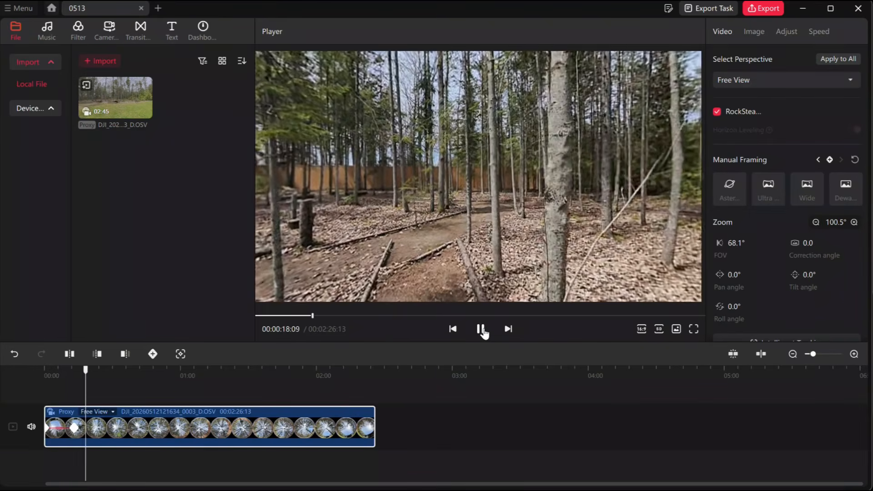
left_click(482, 331)
left_click_drag(414, 243, 530, 244)
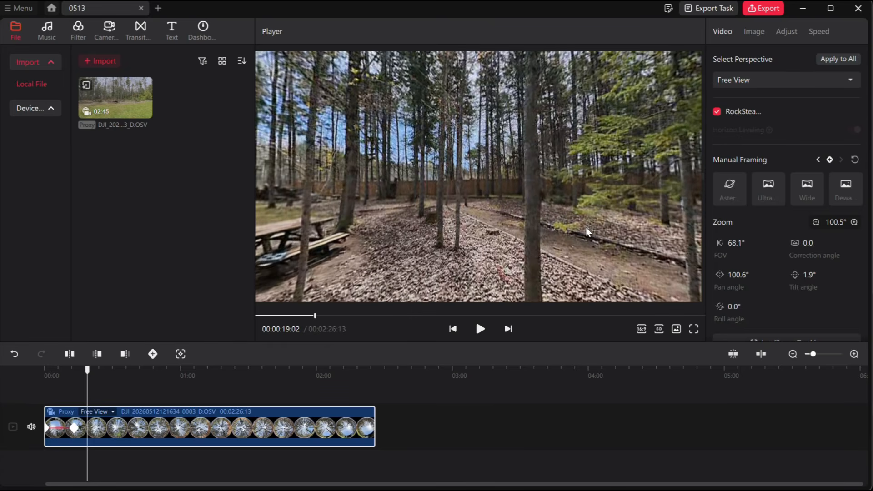
left_click(830, 160)
Play back the keyframed camera move from near the start of the timeline and pause at about 26 seconds.
left_click(49, 370)
left_click(479, 333)
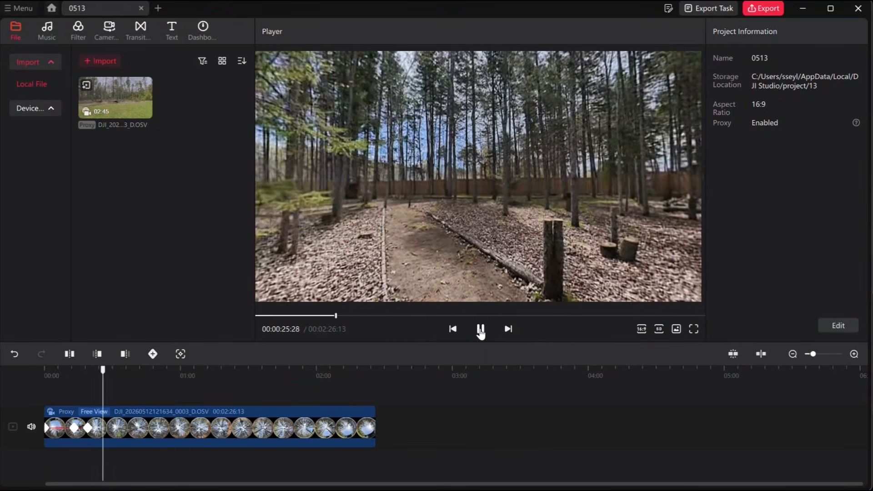
left_click(481, 330)
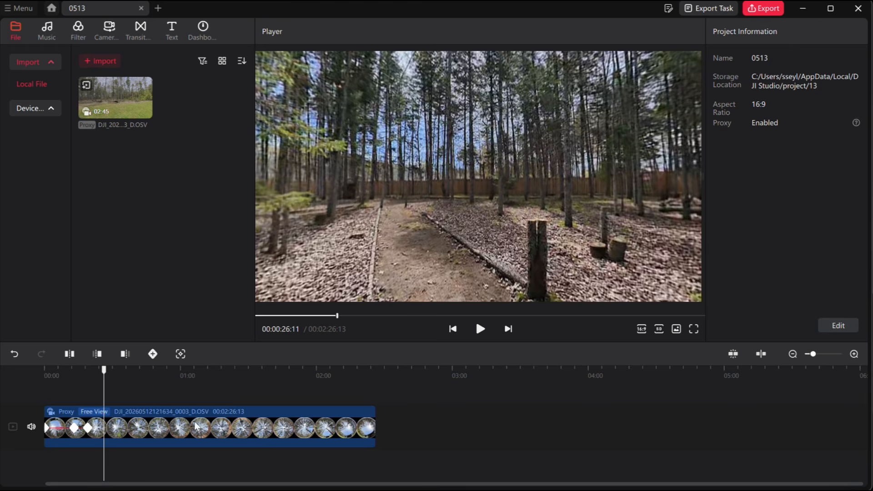
Add a framing keyframe to the clip at 00:00:26:11 and play forward to 00:00:37:13.
left_click(183, 433)
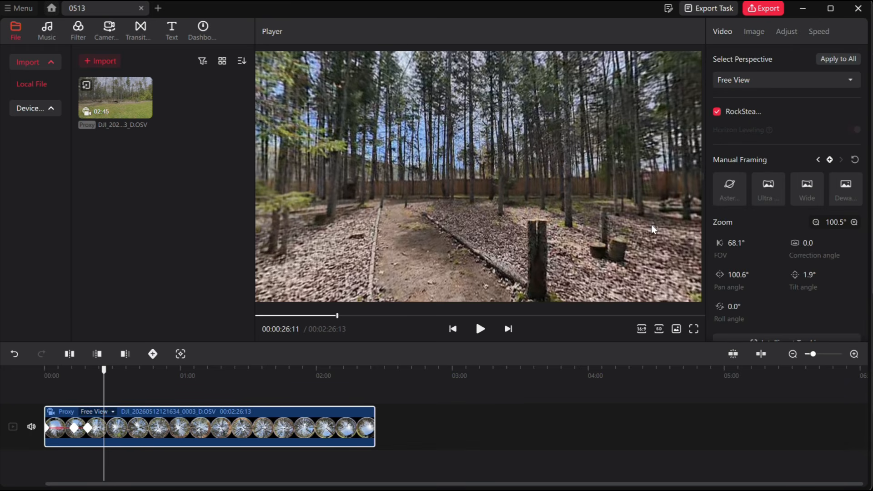
left_click(829, 160)
left_click(480, 331)
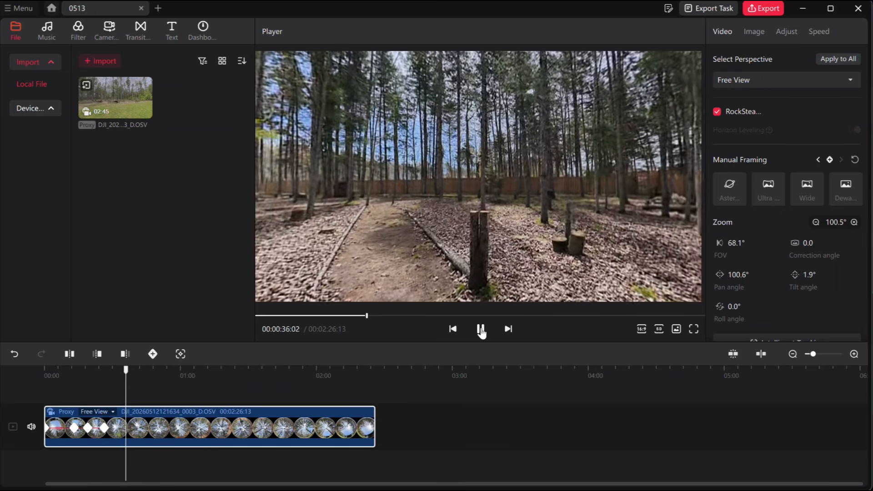
left_click(481, 330)
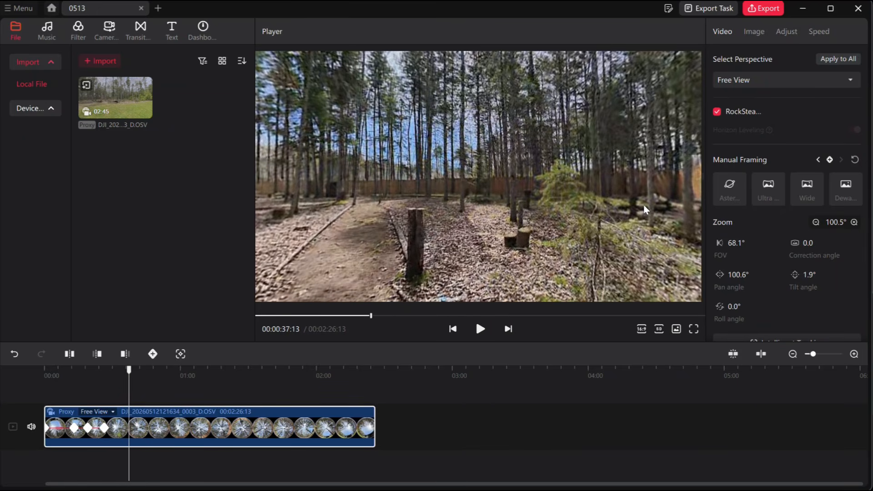
At 00:00:37:13, reframe the view along the path to a pan angle of about -43.2° and keyframe it with tilt 0°.
left_click_drag(623, 223, 454, 217)
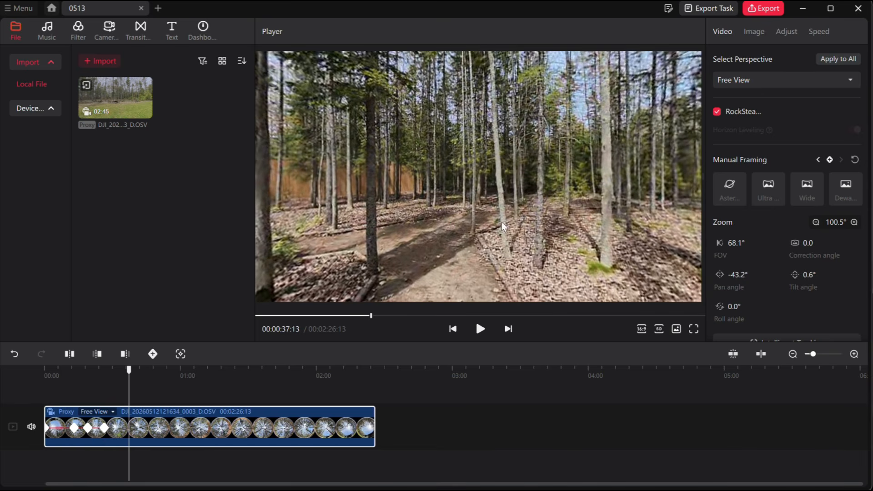
left_click(809, 276)
key("Return")
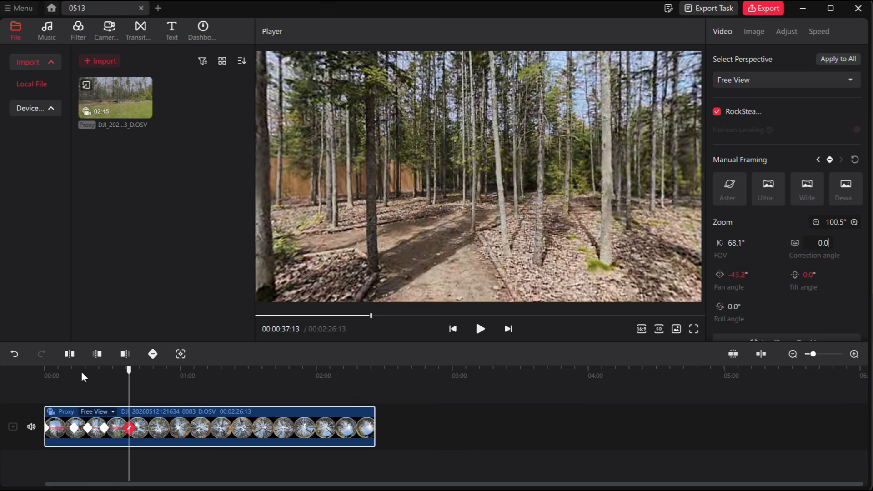
Play back the keyframed camera move from 00:00:10:01 and pause just after the last keyframe, at about 38 seconds.
left_click(66, 369)
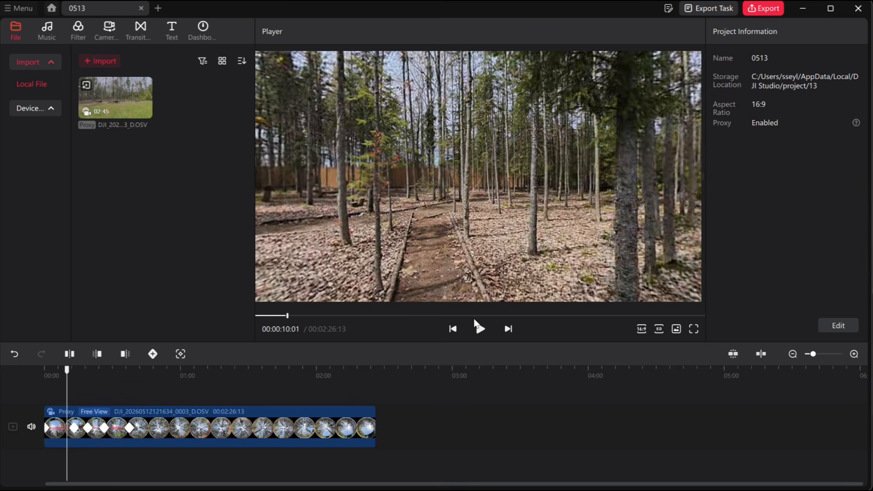
left_click(479, 327)
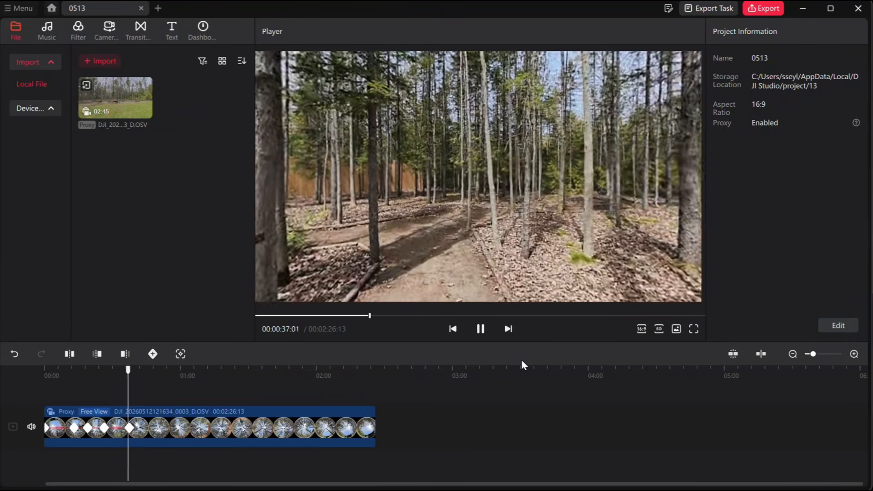
left_click(480, 329)
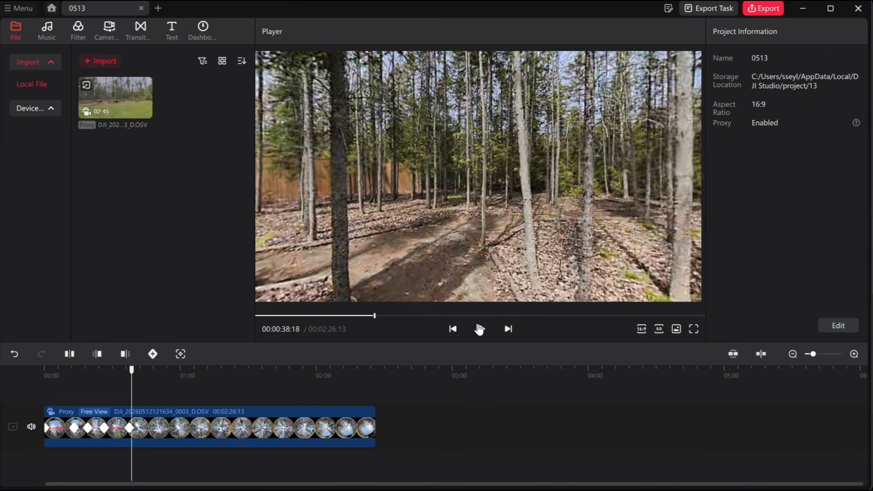
At 00:01:08:11, try adjusting the clip's correction angle and tilt the view to 10.6°, creating a keyframe there.
left_click(207, 372)
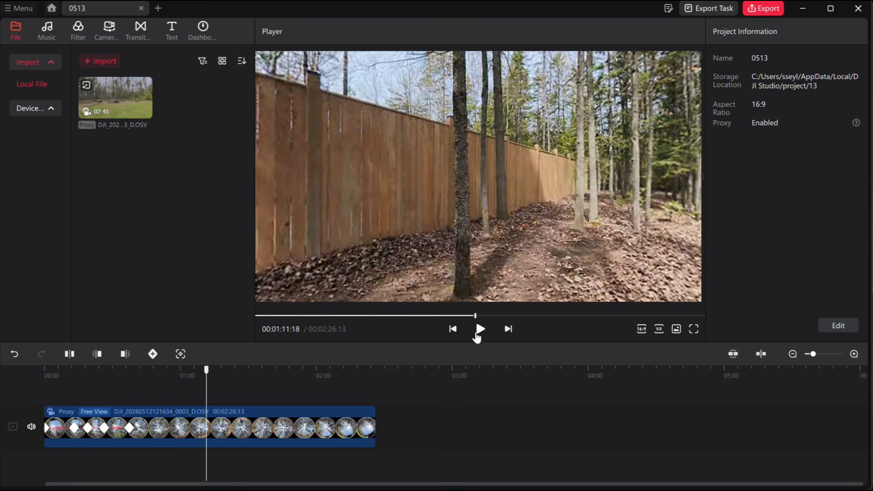
left_click(199, 369)
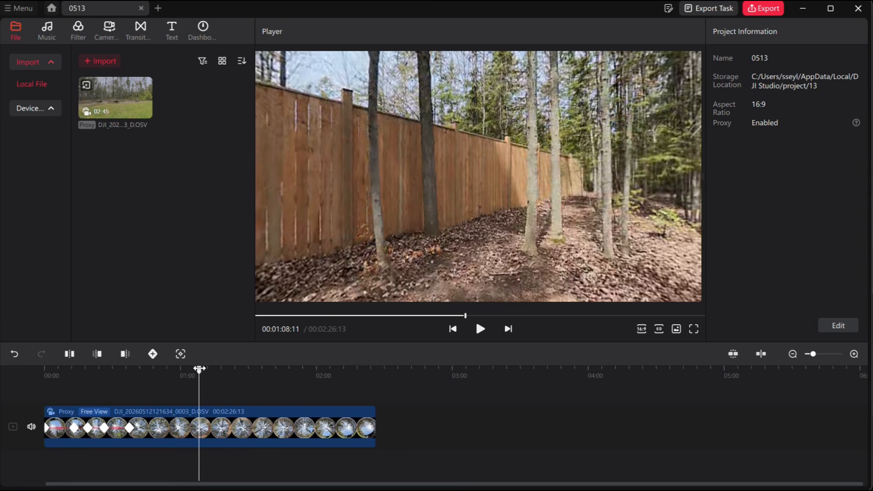
left_click(241, 441)
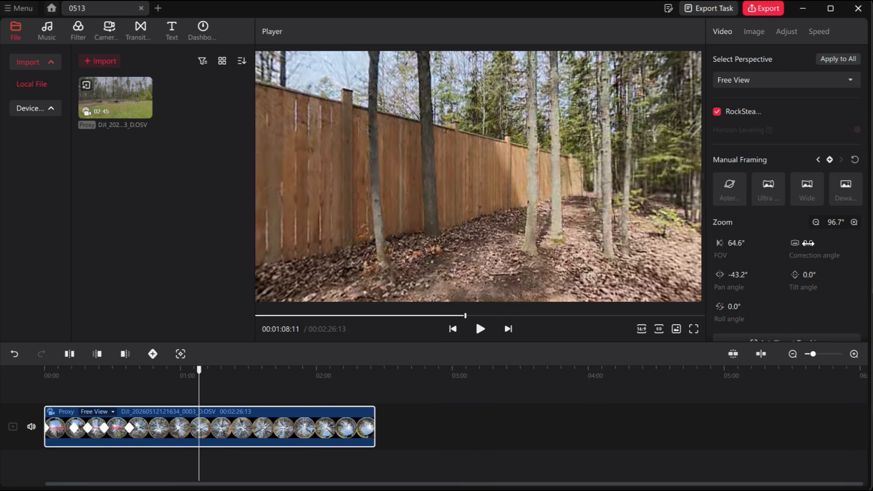
left_click_drag(808, 244, 780, 249)
left_click_drag(808, 275, 807, 291)
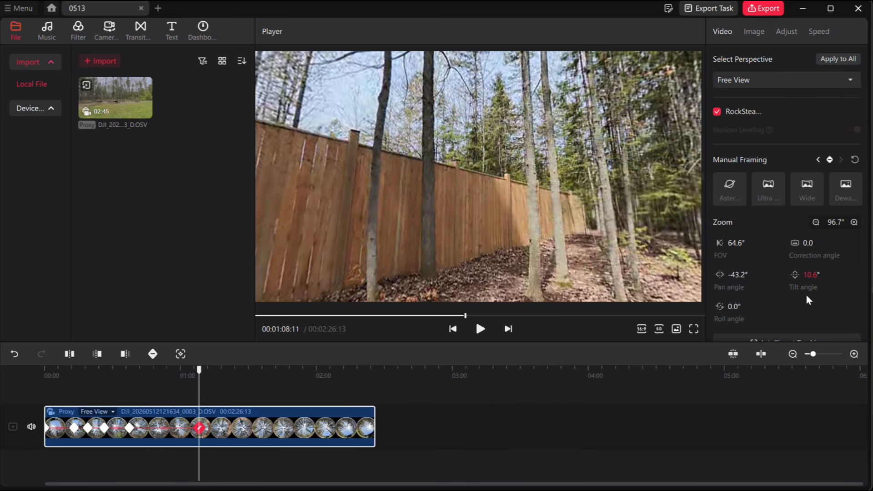
Set the tilt angle of the keyframe at 00:01:08:11 to 0°.
double_click(818, 275)
type("0")
key("Return")
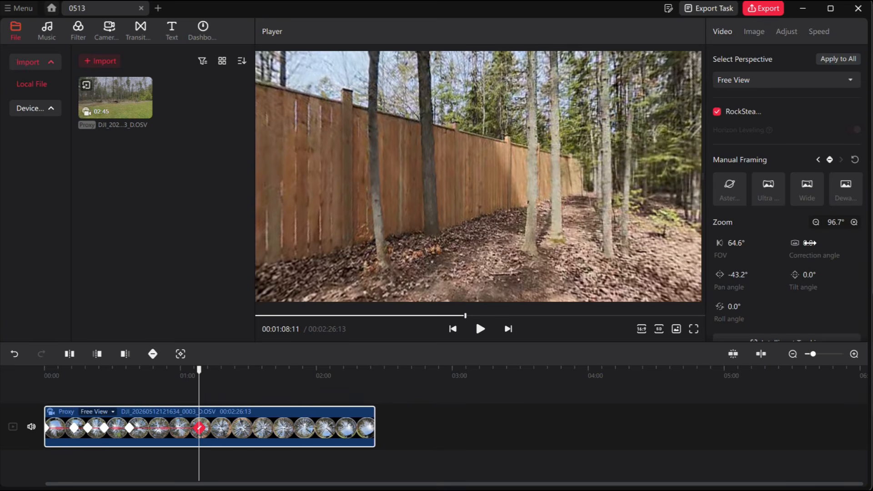